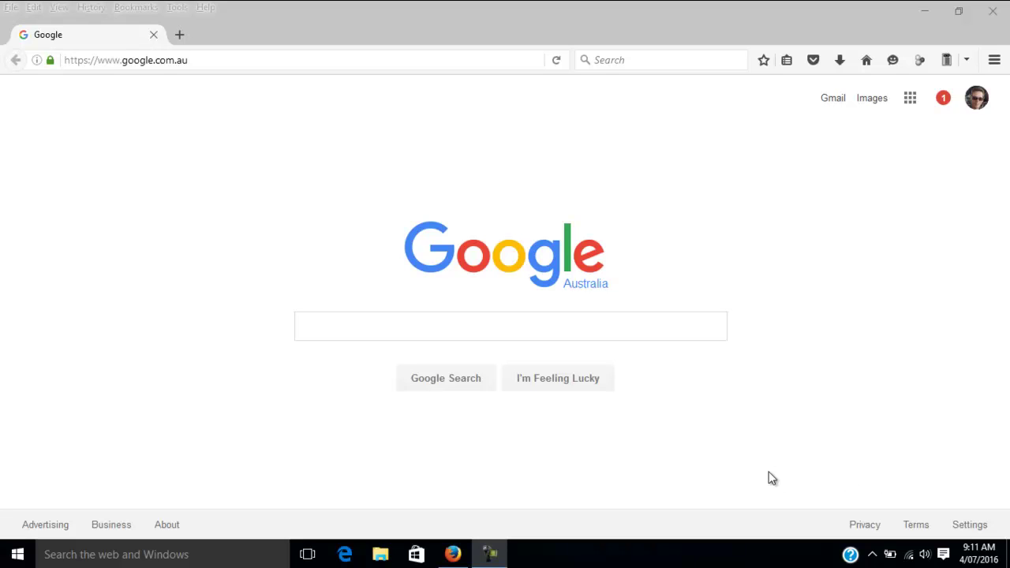
Search Google for 'sd card formatter', fixing the typo, and run the matching suggestion
left_click(390, 331)
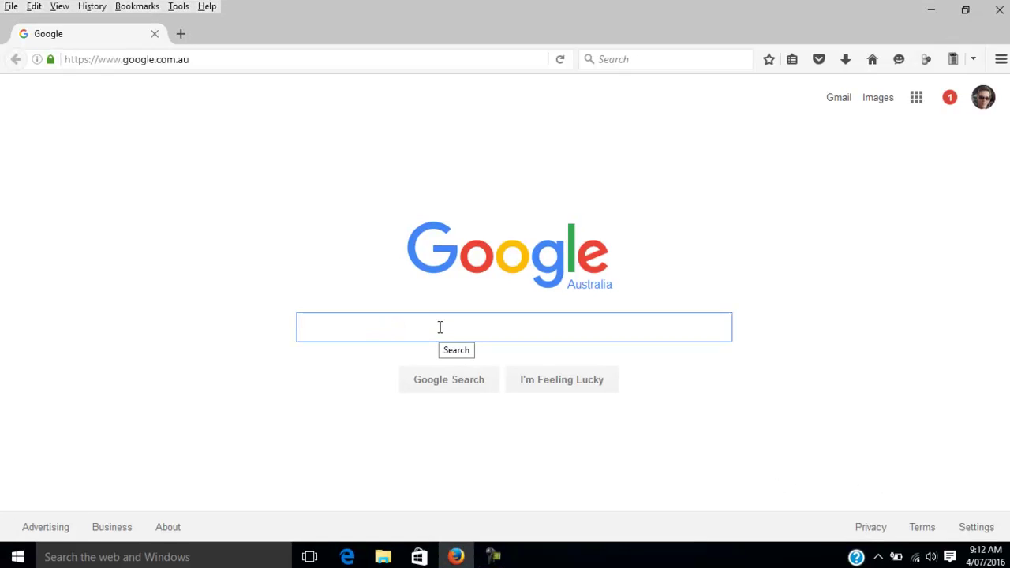
type("sd cae")
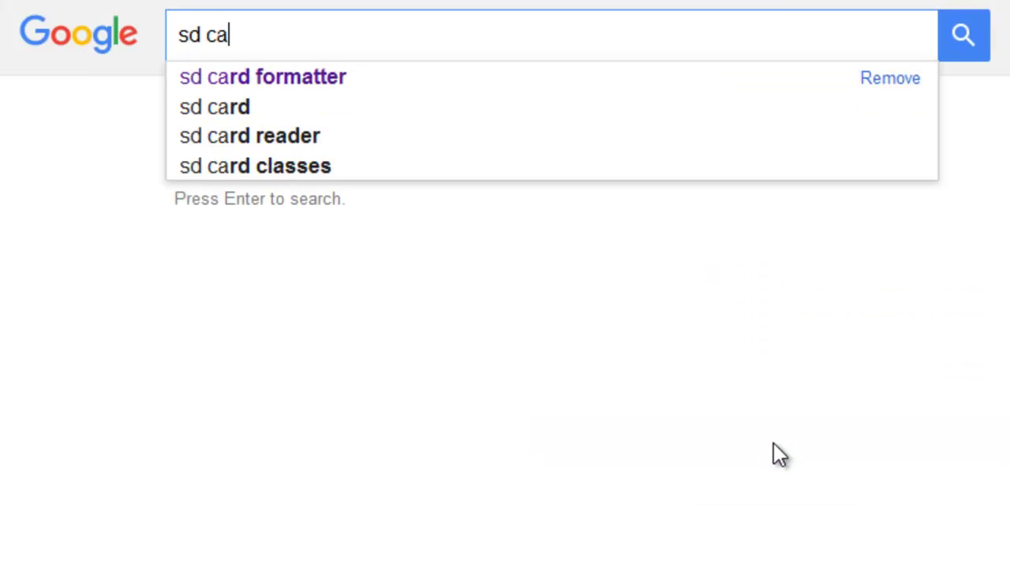
key("BackSpace")
type("r")
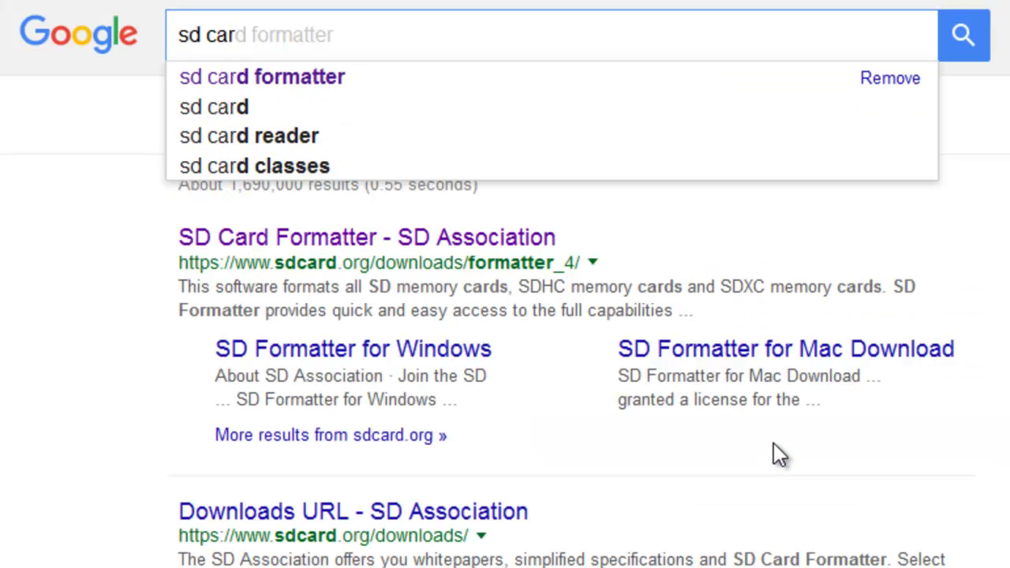
left_click(303, 76)
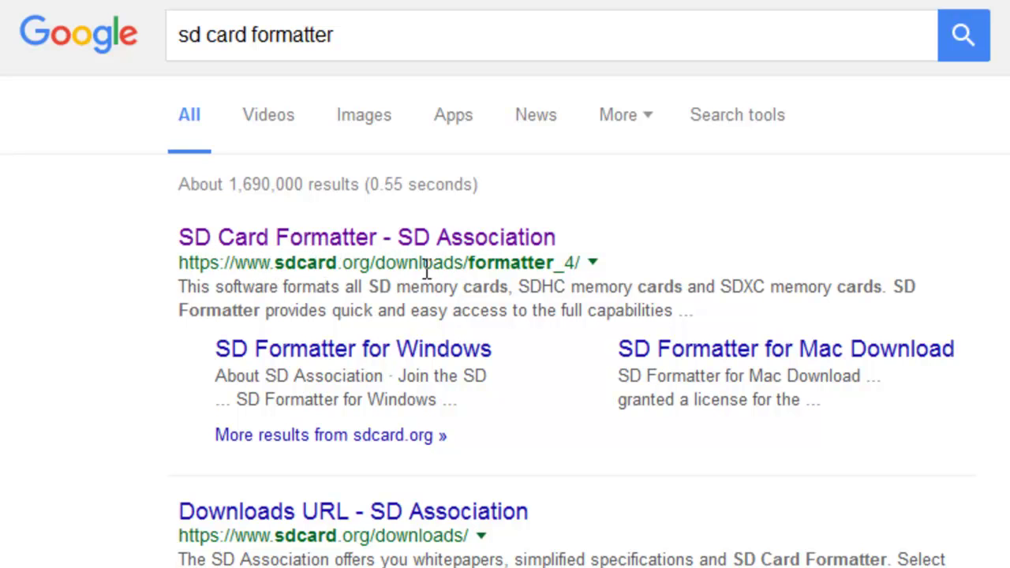
Open the SD Association's SD Card Formatter page and go to the Windows download's license agreement
left_click(360, 246)
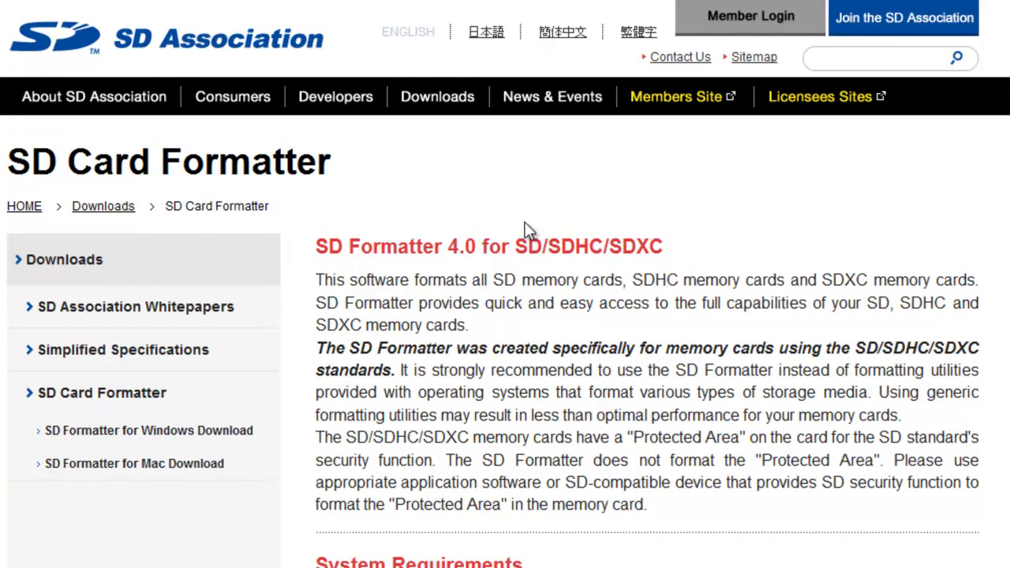
scroll(527, 233, "down", 5)
scroll(527, 233, "down", 10)
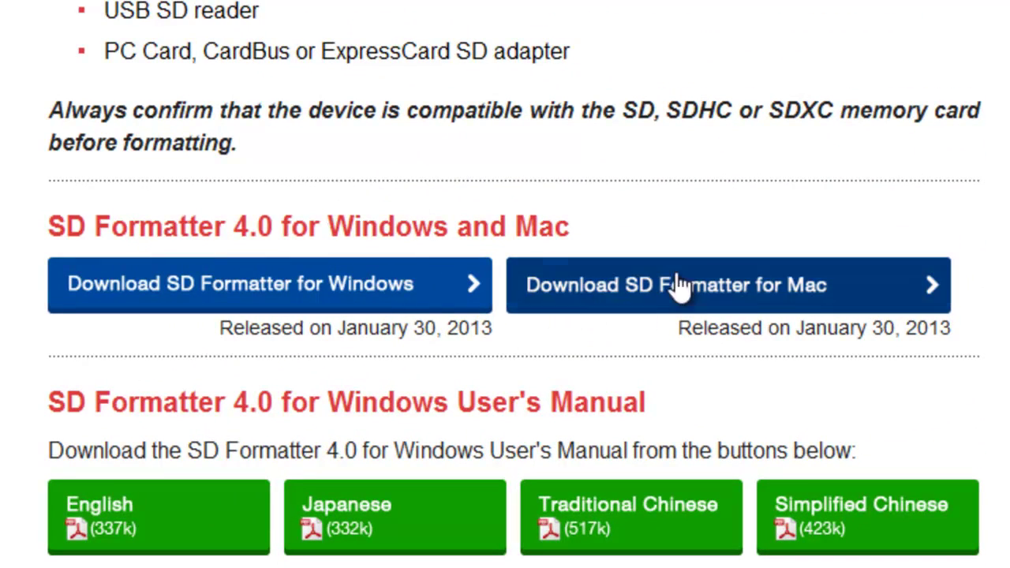
left_click(223, 292)
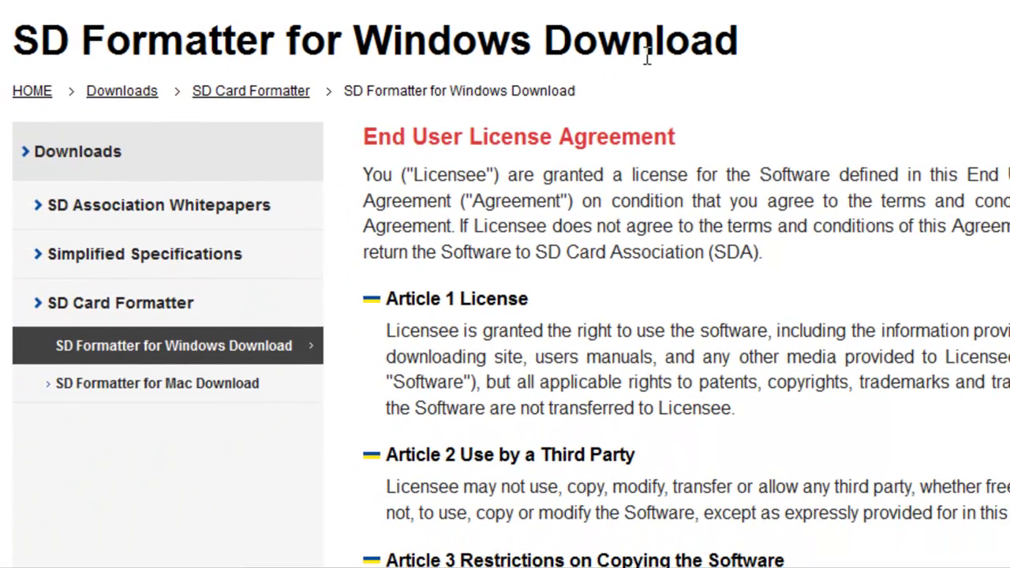
scroll(417, 170, "down", 10)
scroll(313, 174, "down", 5)
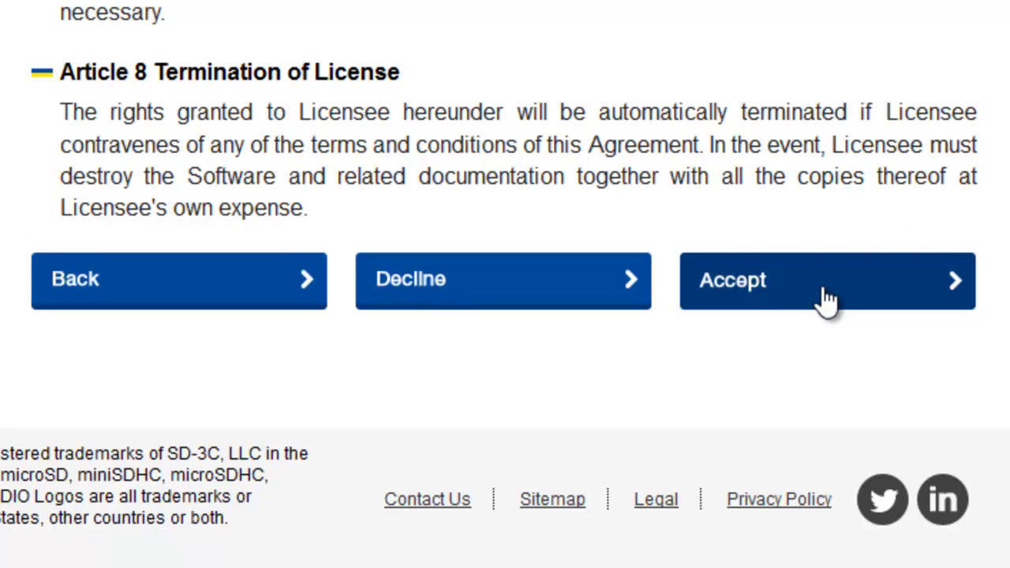
Accept the license, save SDFormatterv4.zip to disk, and view it in Firefox's Downloads library
left_click(823, 296)
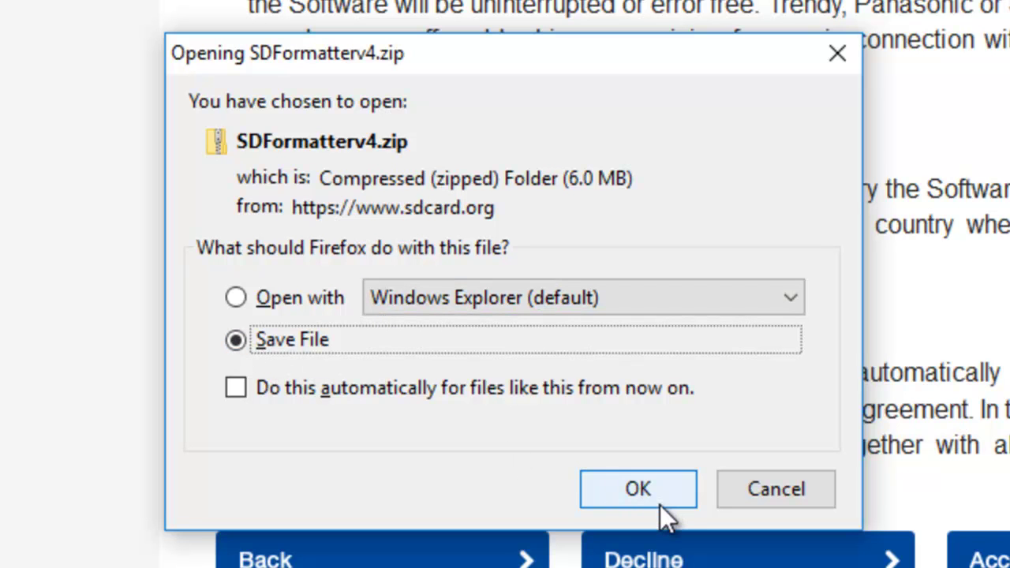
left_click(636, 490)
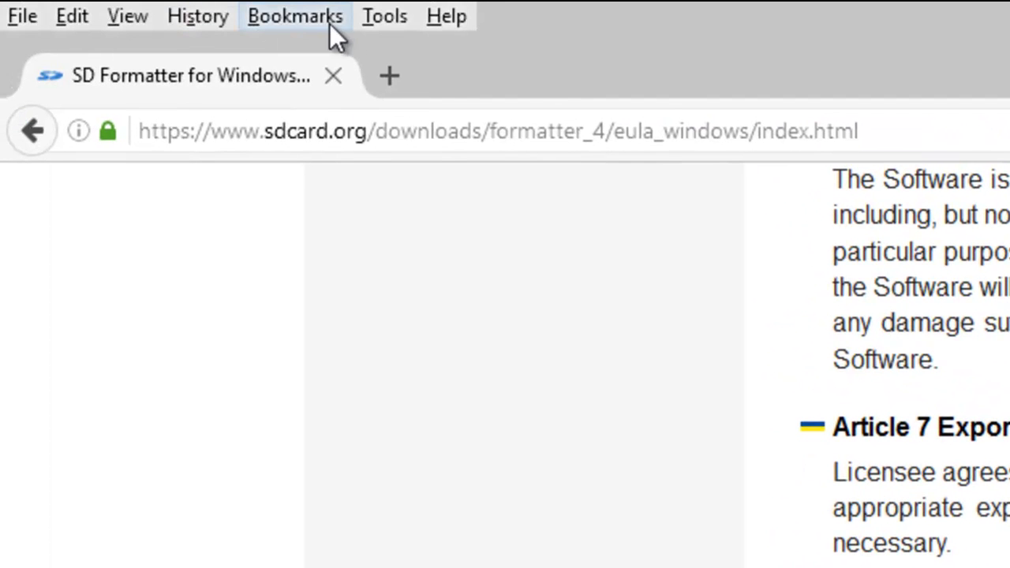
left_click(383, 22)
left_click(406, 56)
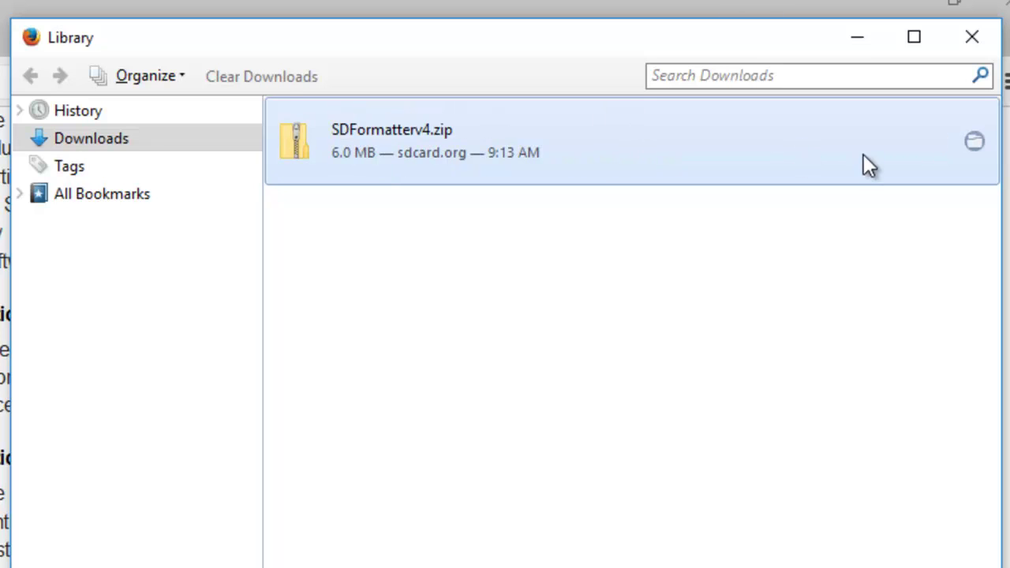
Extract SDFormatterv4.zip from Downloads into an SDFormatterv4 folder using 7-Zip
left_click(971, 143)
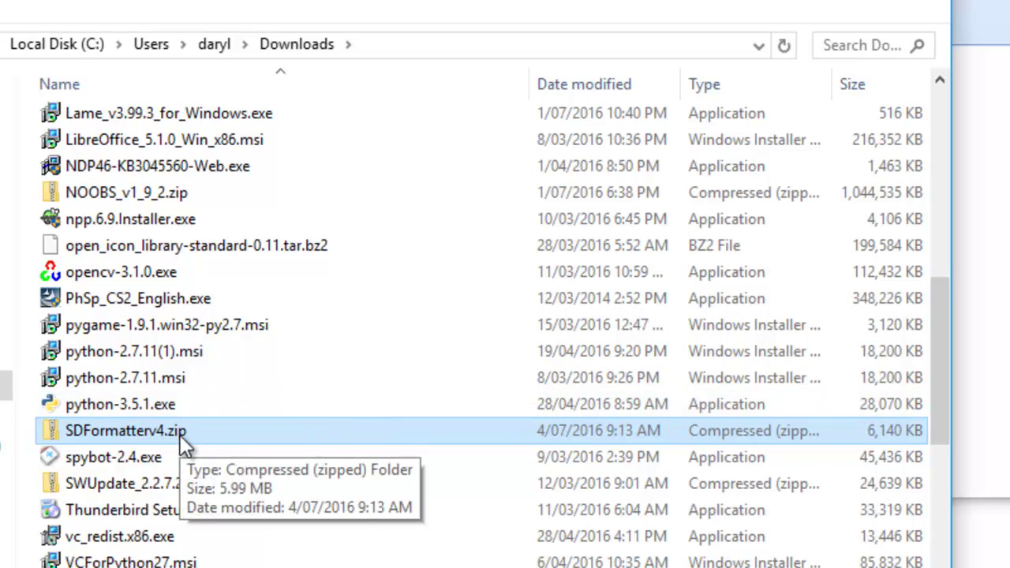
left_click(120, 430)
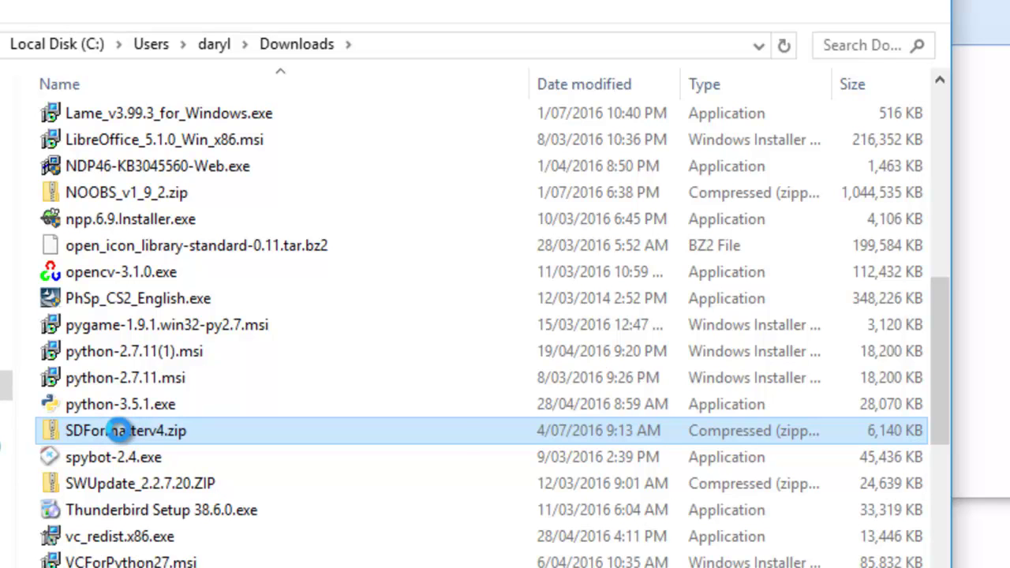
right_click(119, 431)
mouse_move(213, 223)
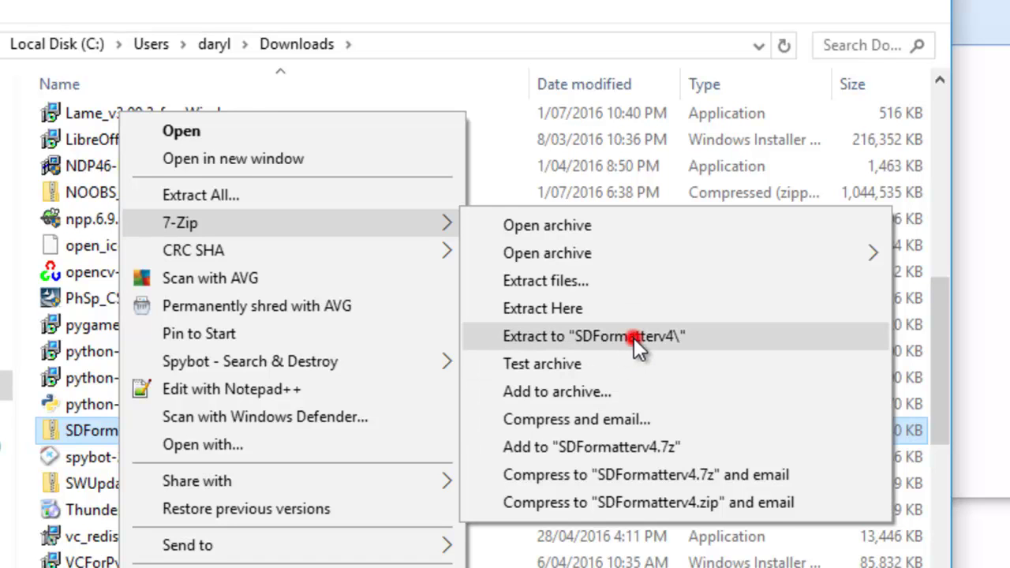
left_click(634, 338)
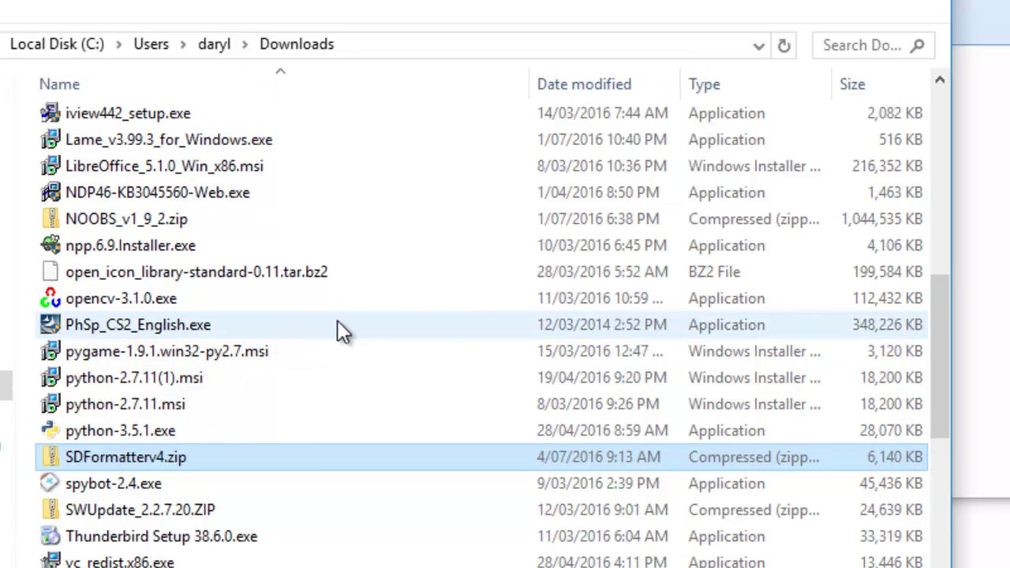
Open the new SDFormatterv4 folder and select the setup.exe installer
scroll(340, 316, "up", 5)
scroll(340, 315, "up", 2)
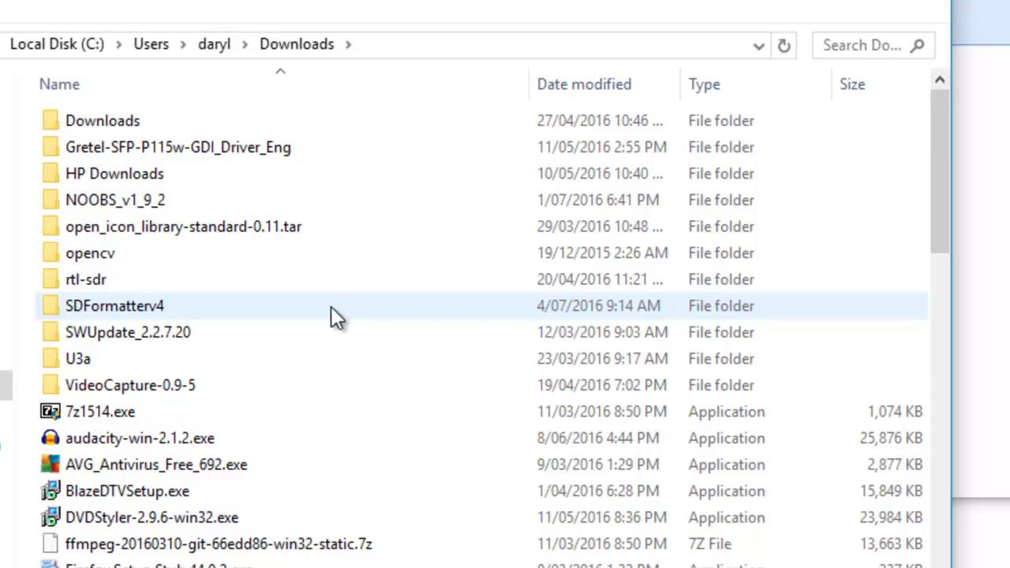
left_click(126, 304)
double_click(127, 304)
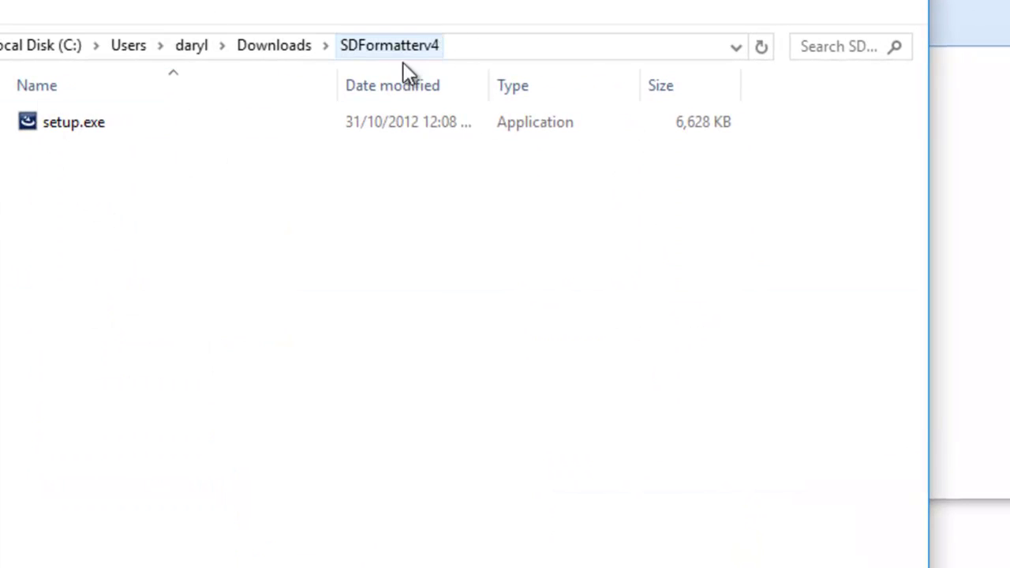
left_click(51, 125)
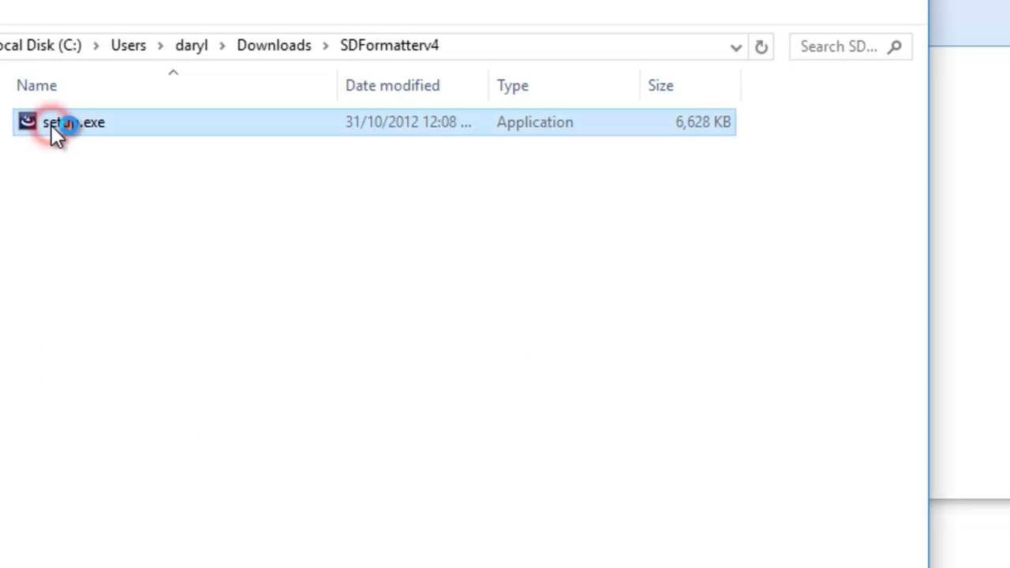
Run setup.exe and install SDFormatter to the default C:\Program Files\SDA\SD Formatter\ folder, then finish
double_click(52, 125)
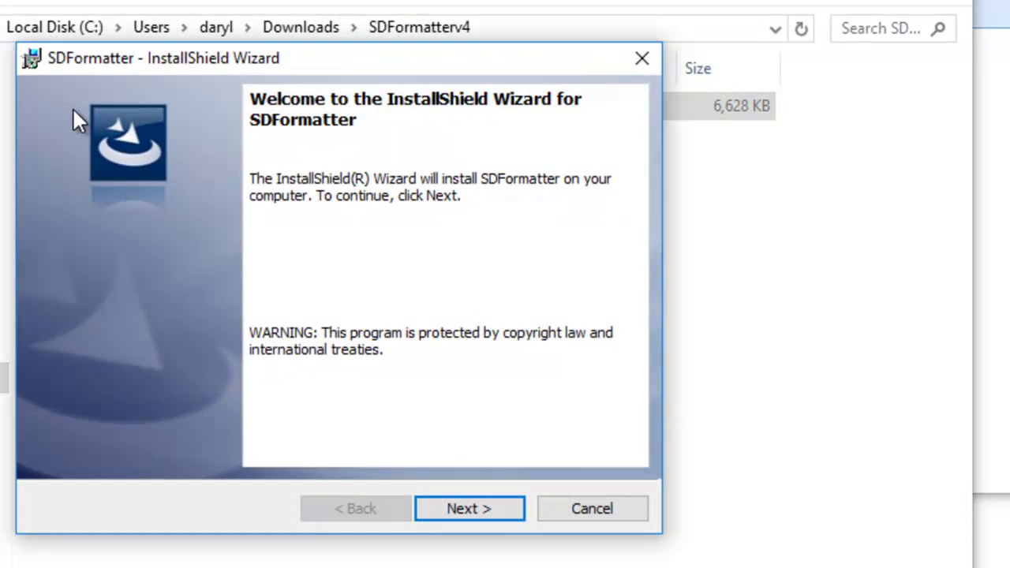
left_click(463, 509)
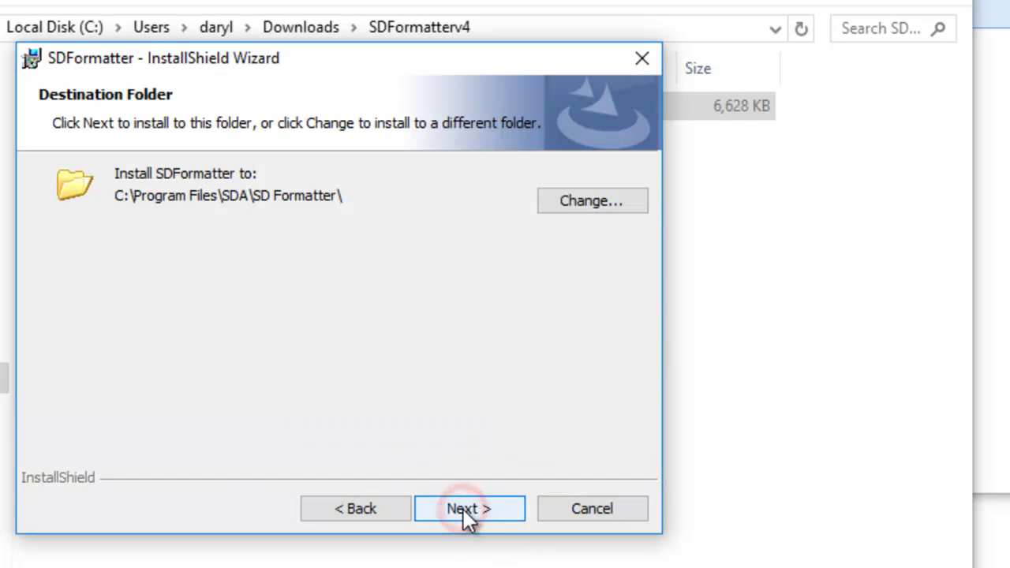
left_click(467, 509)
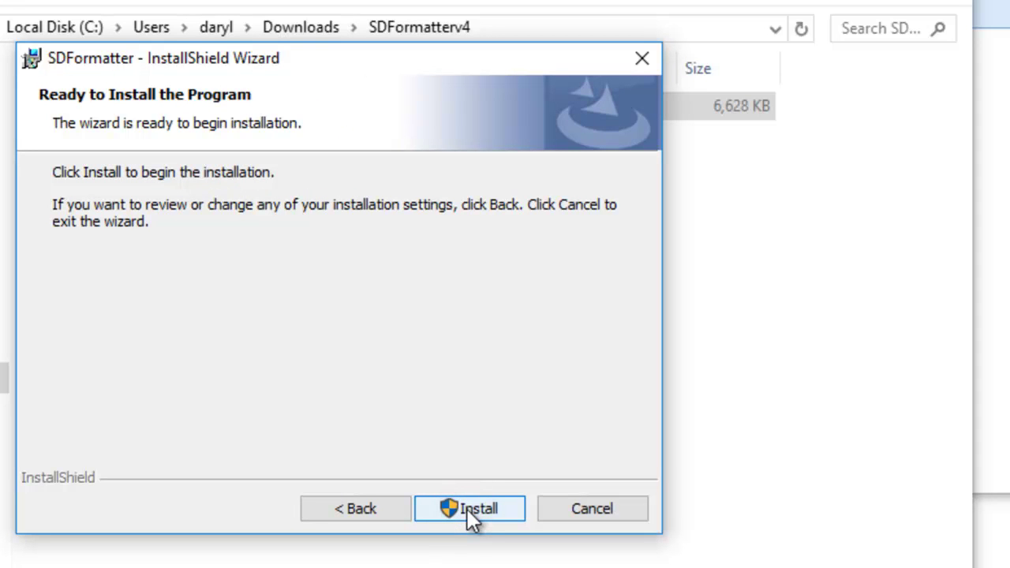
left_click(476, 506)
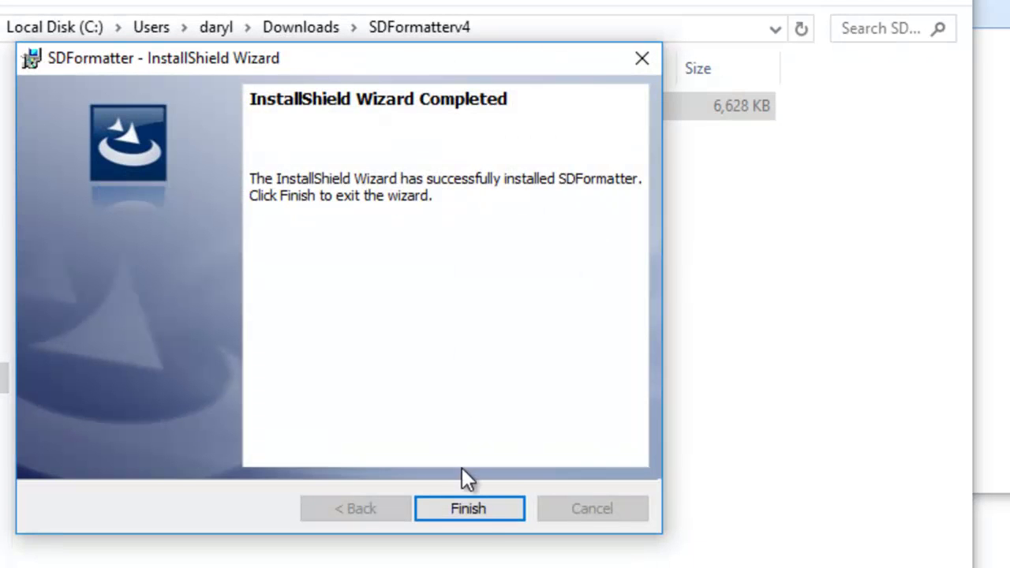
left_click(476, 511)
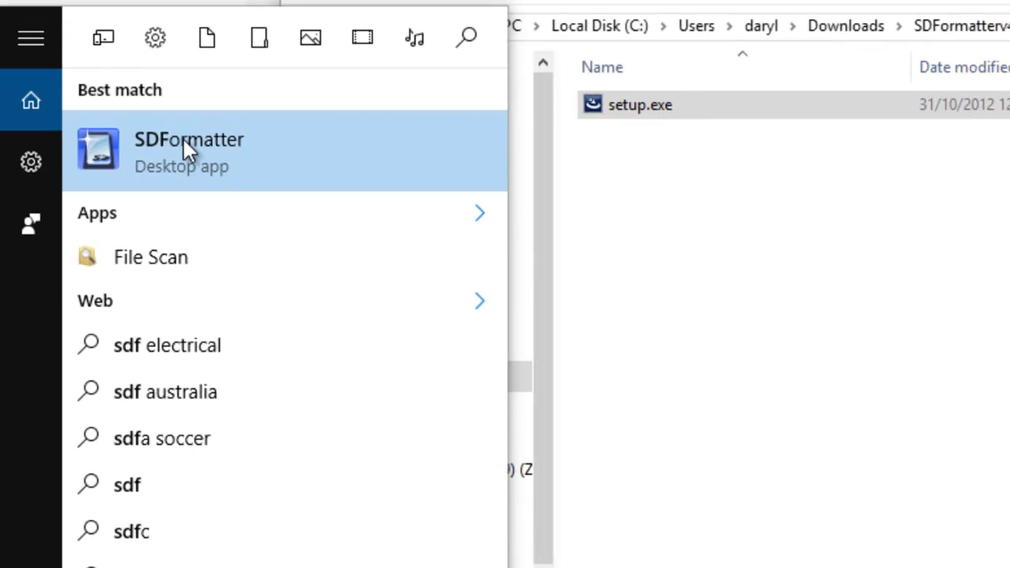
Launch SDFormatter from the 'sdf' Start search's Best match result
left_click(182, 140)
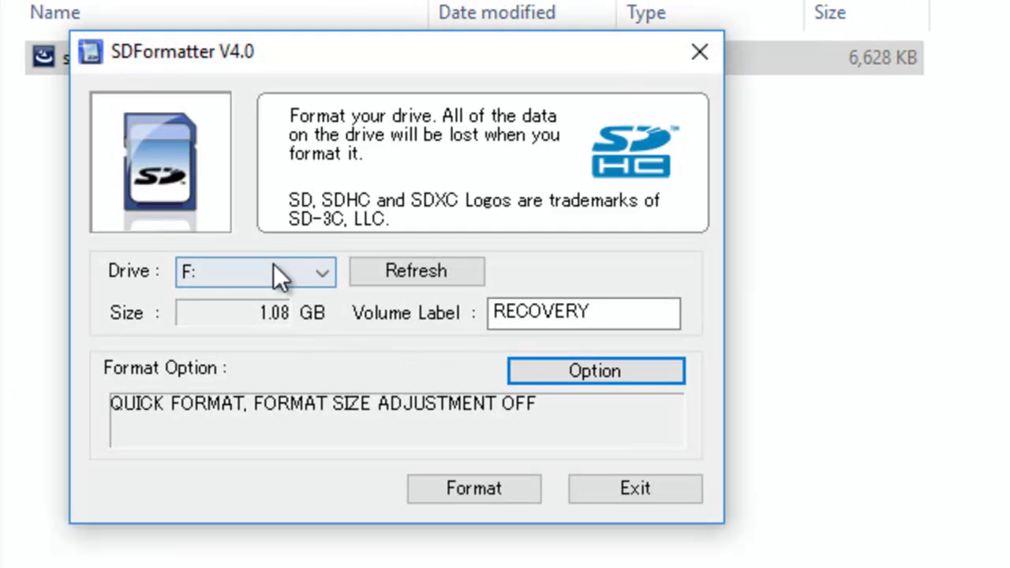
left_click(331, 272)
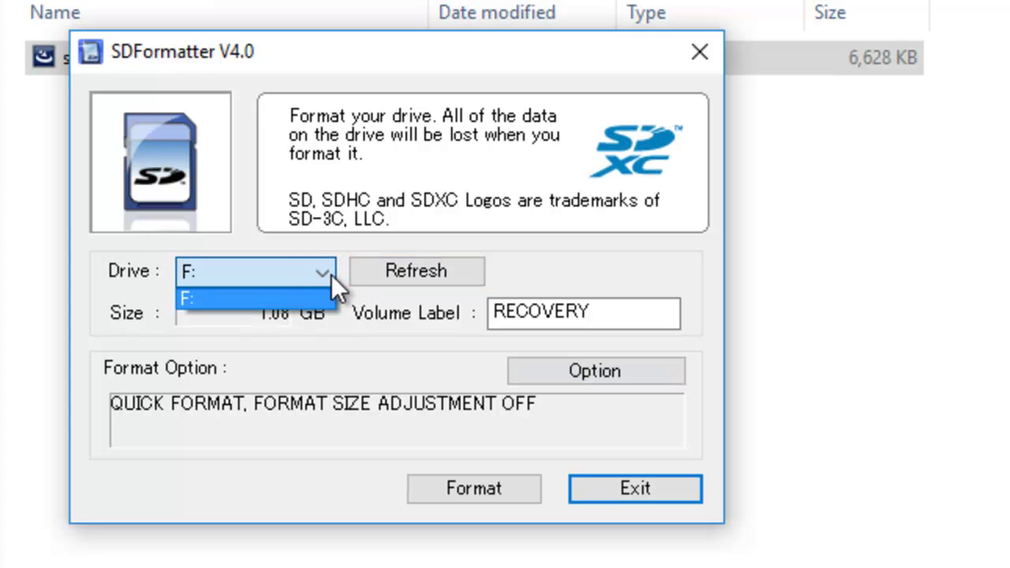
left_click(332, 274)
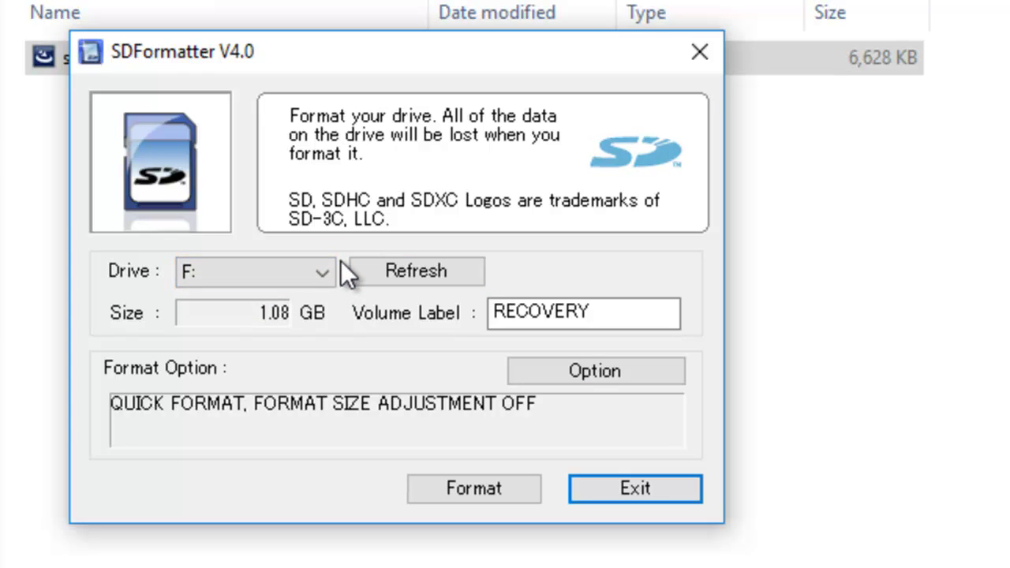
left_click(593, 371)
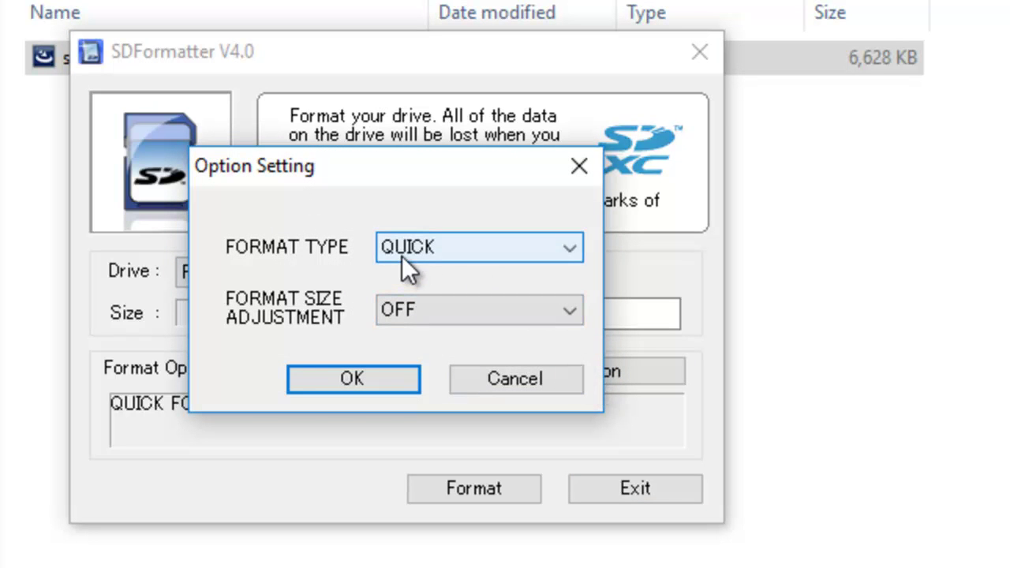
left_click(563, 246)
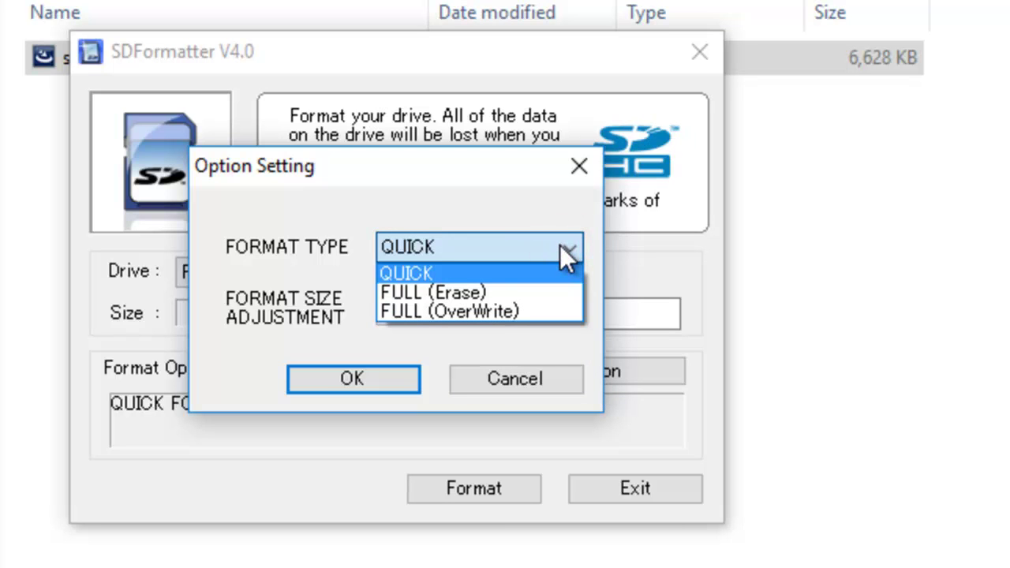
left_click(559, 246)
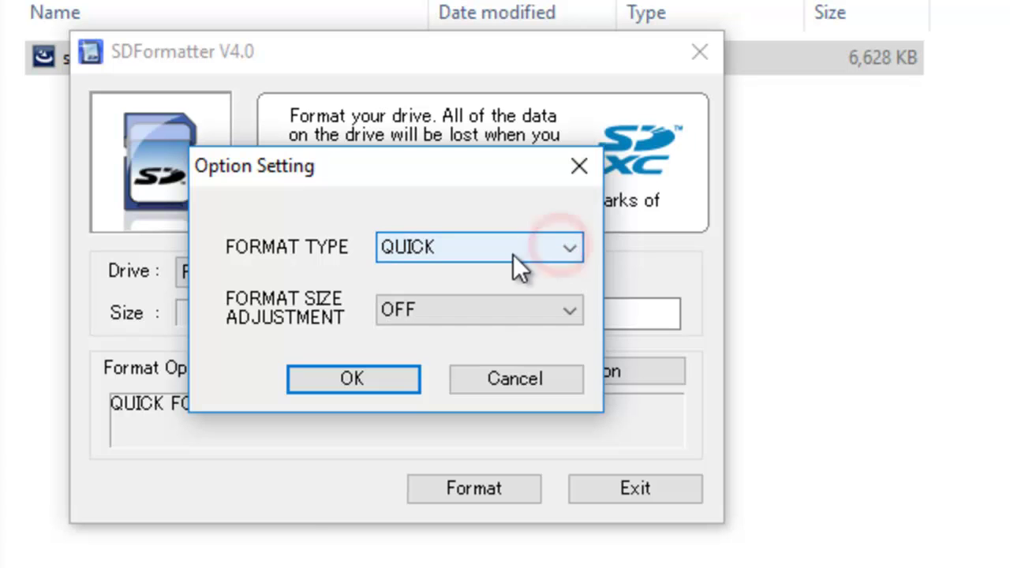
left_click(353, 377)
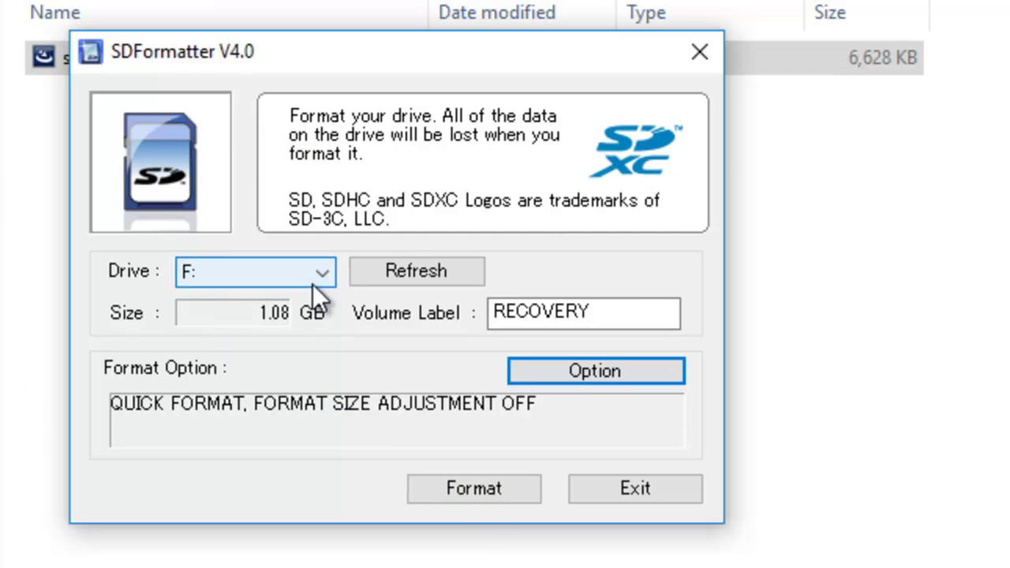
Quick-format drive F: to FAT32, confirming both warnings and closing the completion message
left_click(480, 490)
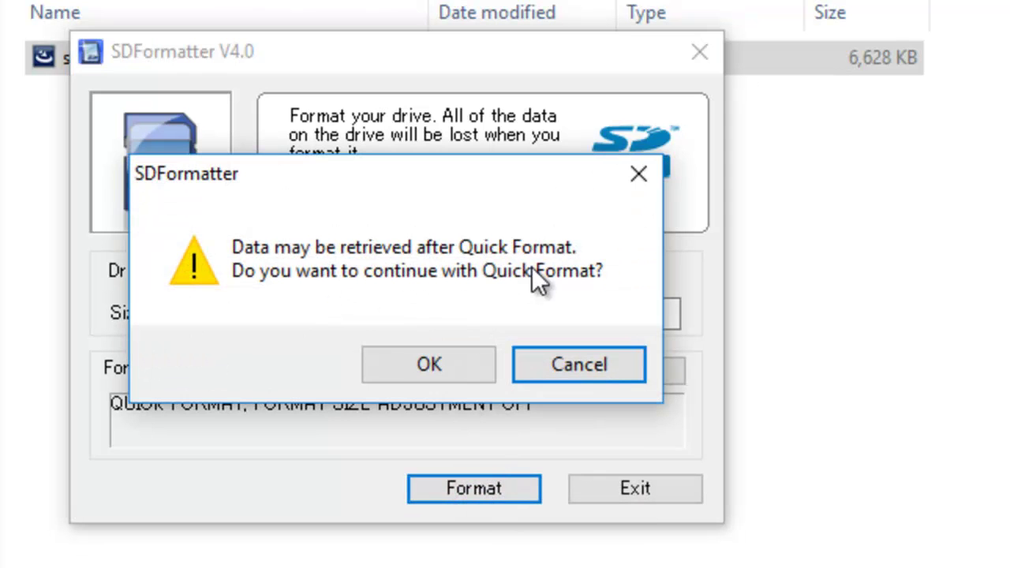
left_click(453, 367)
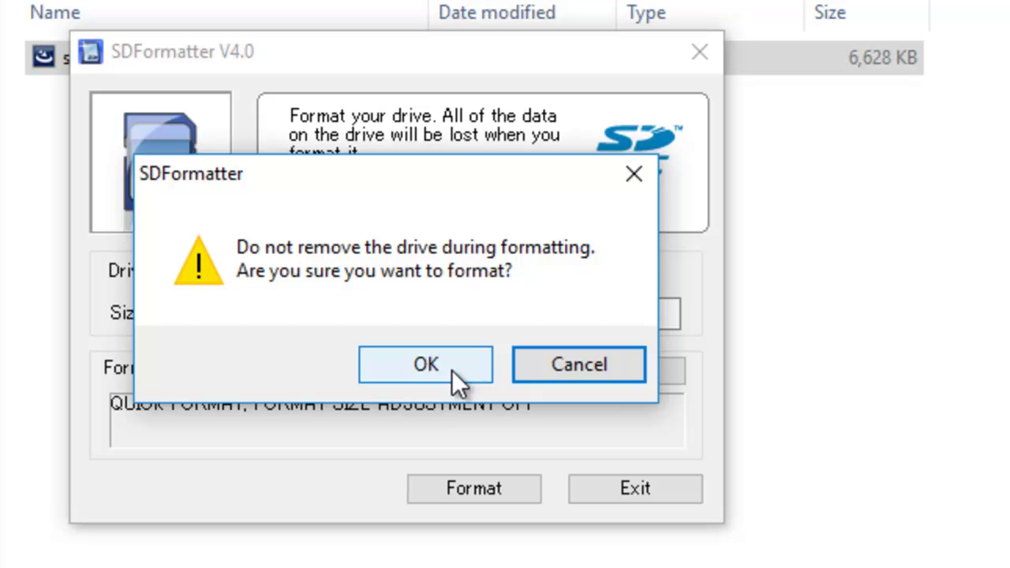
left_click(427, 365)
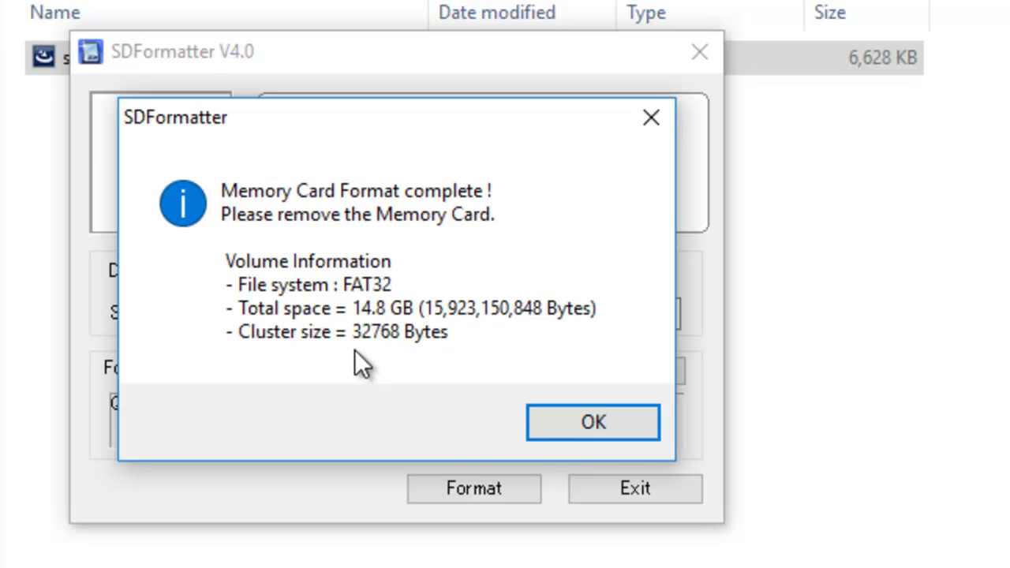
left_click(604, 427)
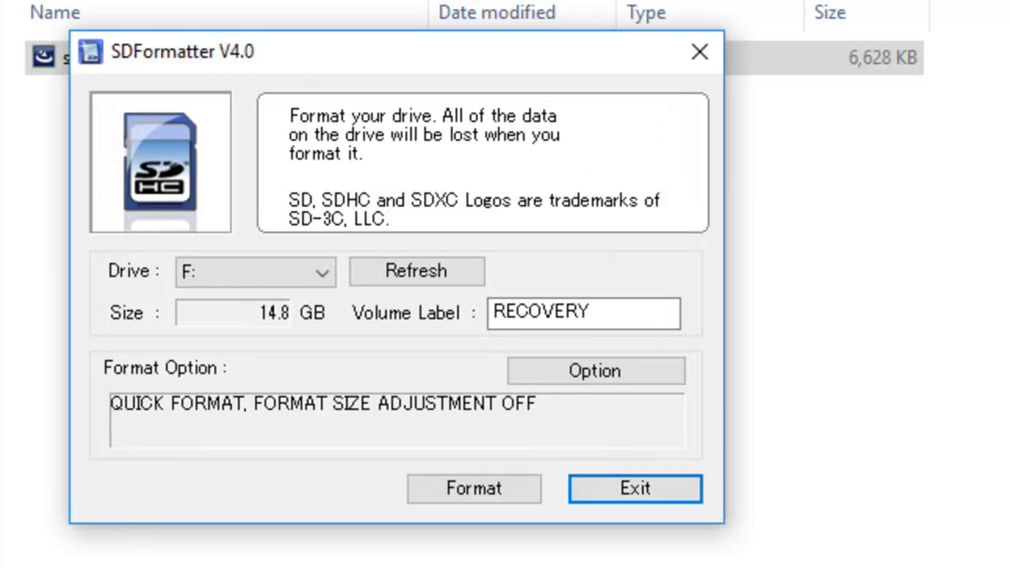